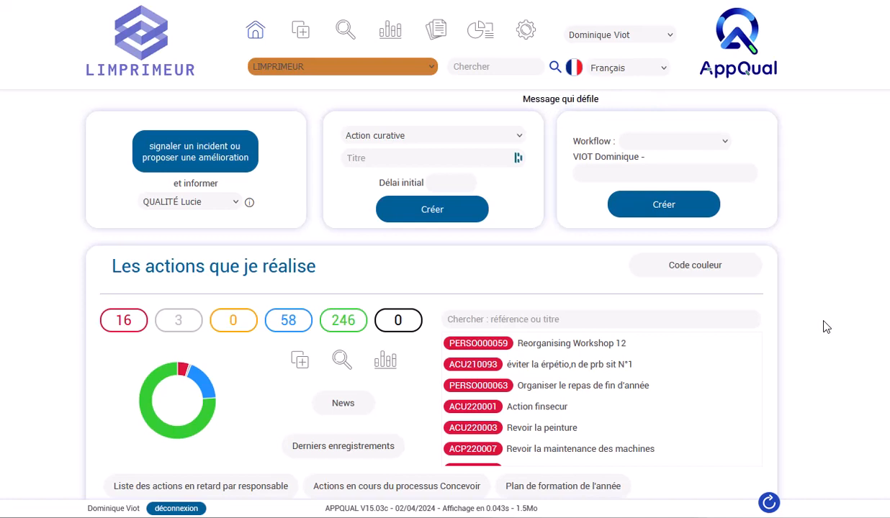
Create a new Constat EHS record of type Accident du travail.
left_click(302, 31)
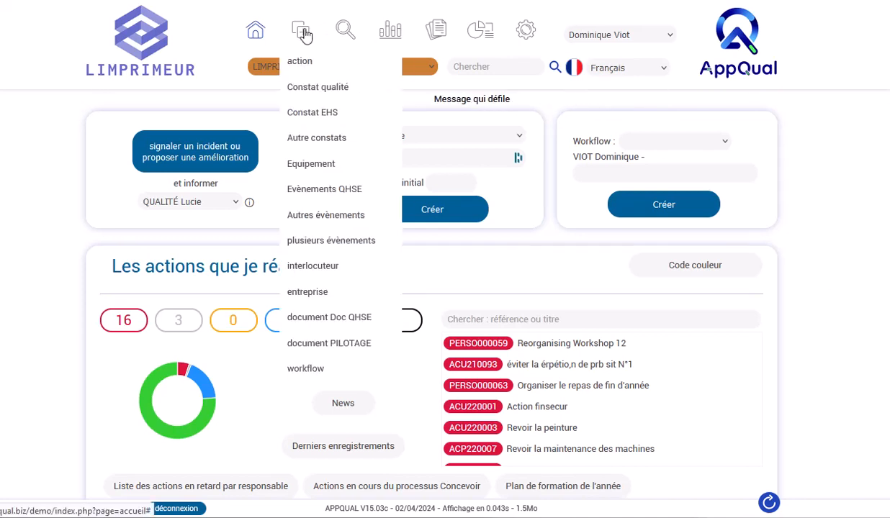
left_click(309, 113)
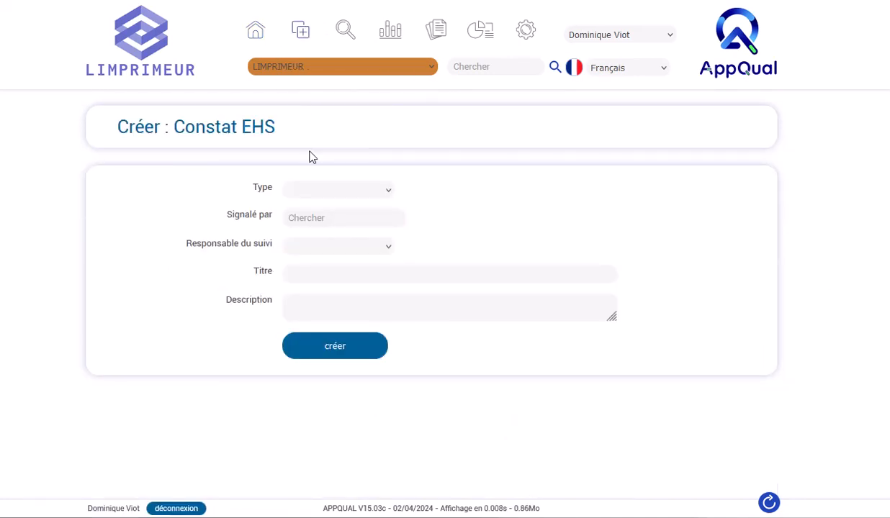
left_click(321, 193)
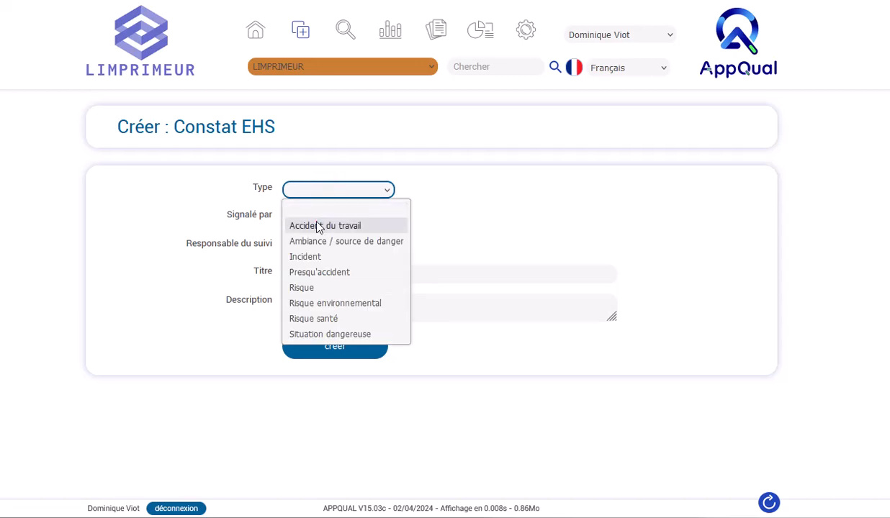
left_click(317, 225)
left_click(337, 347)
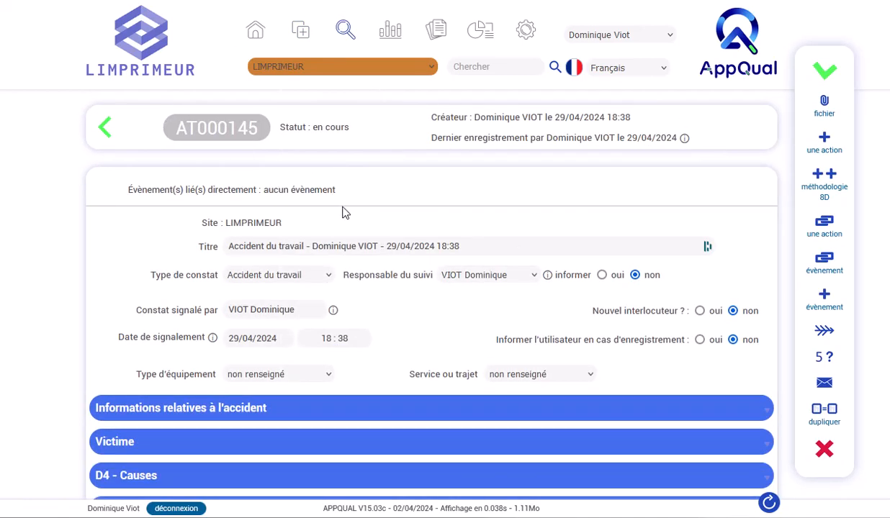
Open the previous work accident record and examine its general details and the choices for Type d'équipement and Service ou trajet.
left_click(104, 129)
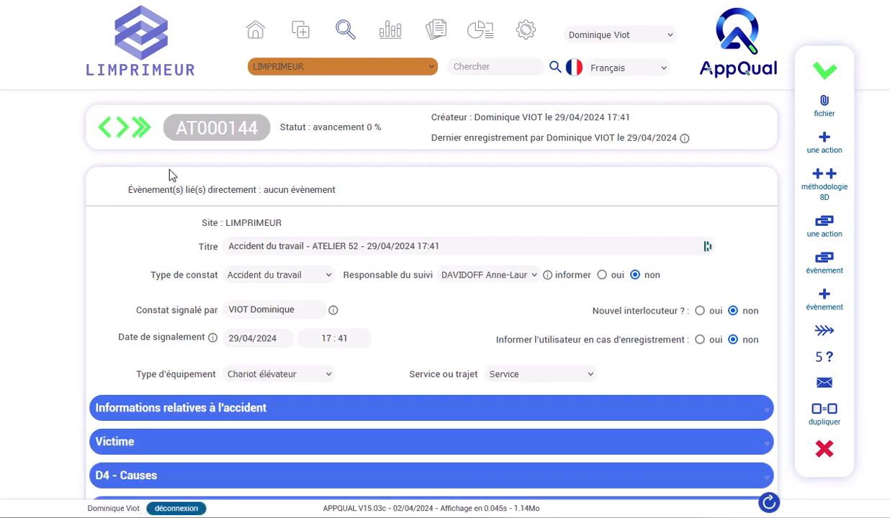
left_click(512, 242)
scroll(737, 238, "down", 1)
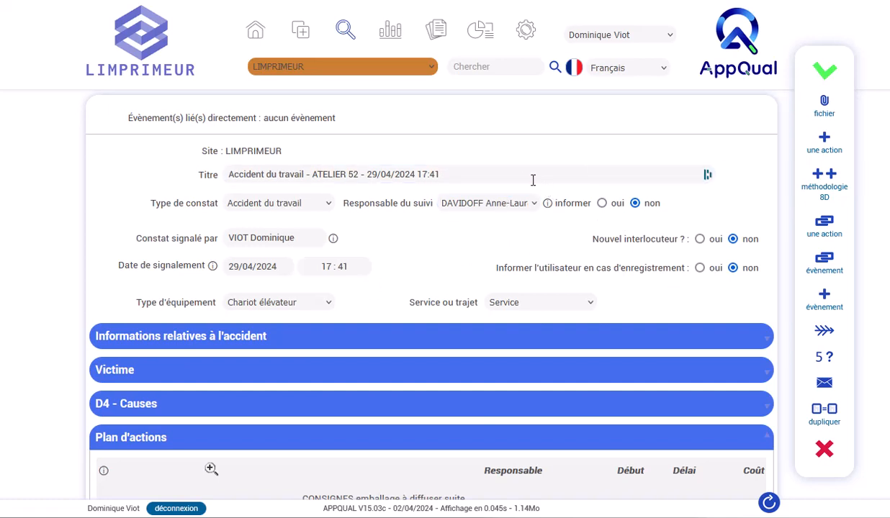
scroll(441, 246, "down", 1)
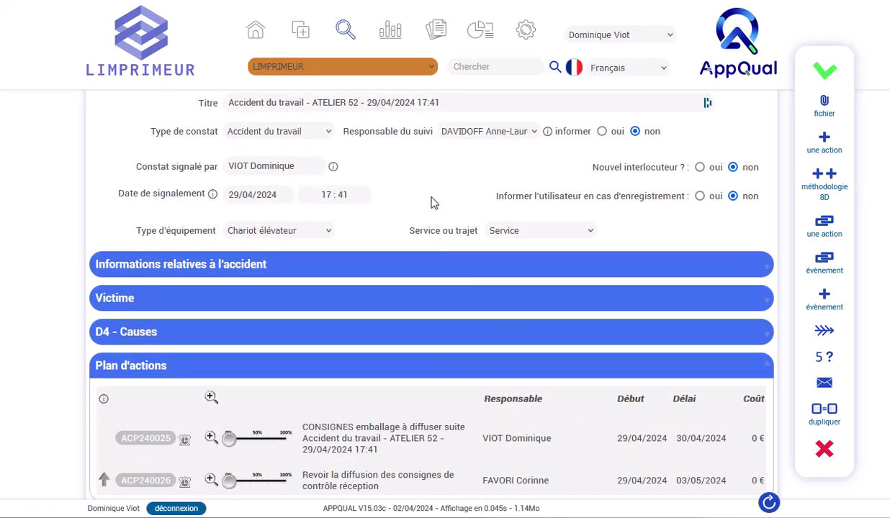
left_click(309, 231)
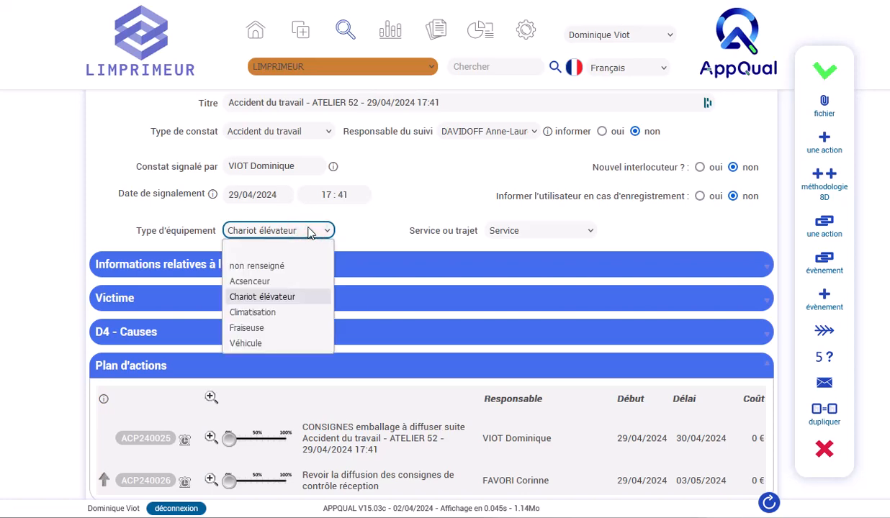
left_click(309, 231)
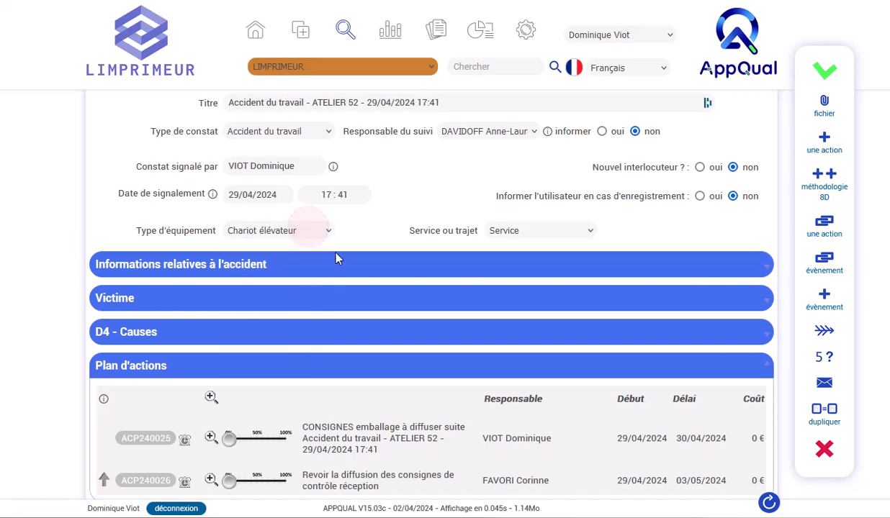
left_click(504, 231)
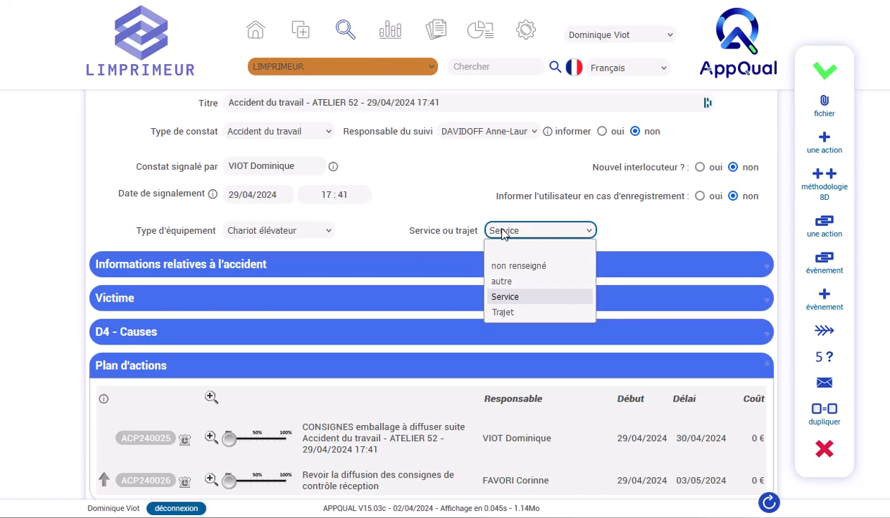
left_click(503, 296)
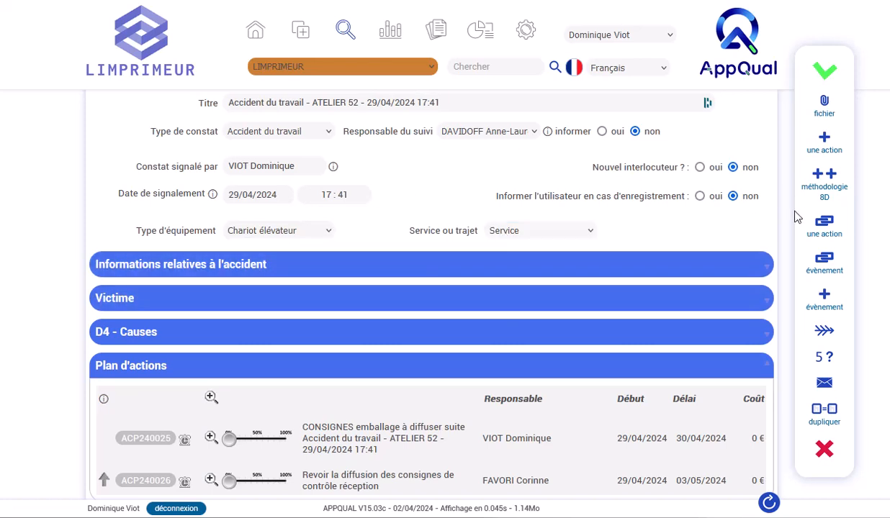
Expand Informations relatives à l'accident and review the witnesses, victim's activity, nature of the accident, injuring object and location details.
scroll(31, 220, "down", 1)
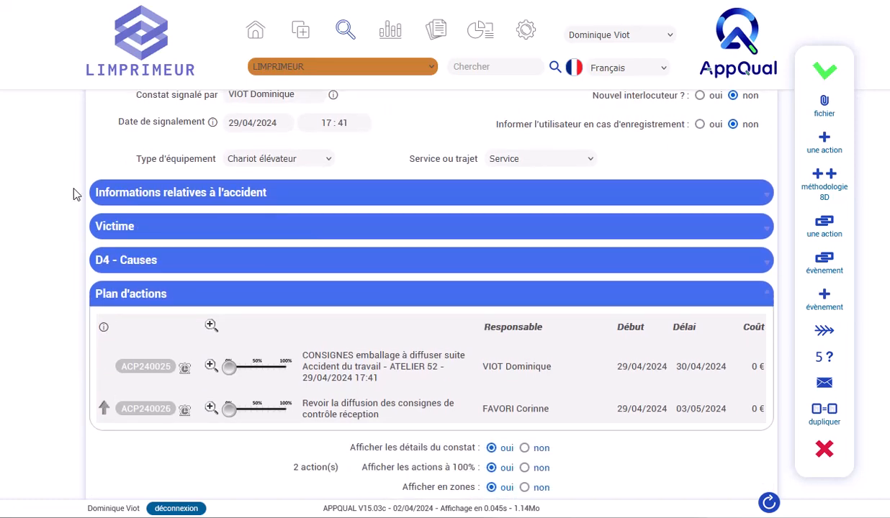
left_click(121, 193)
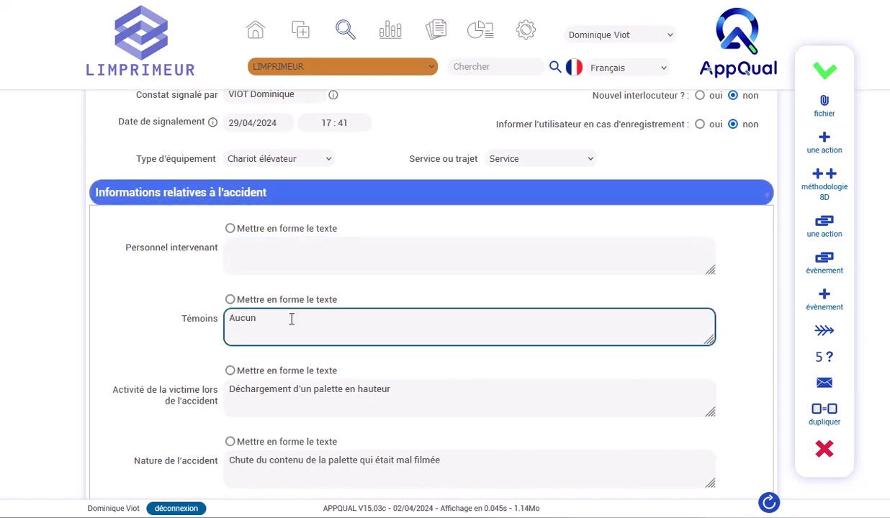
scroll(290, 318, "down", 2)
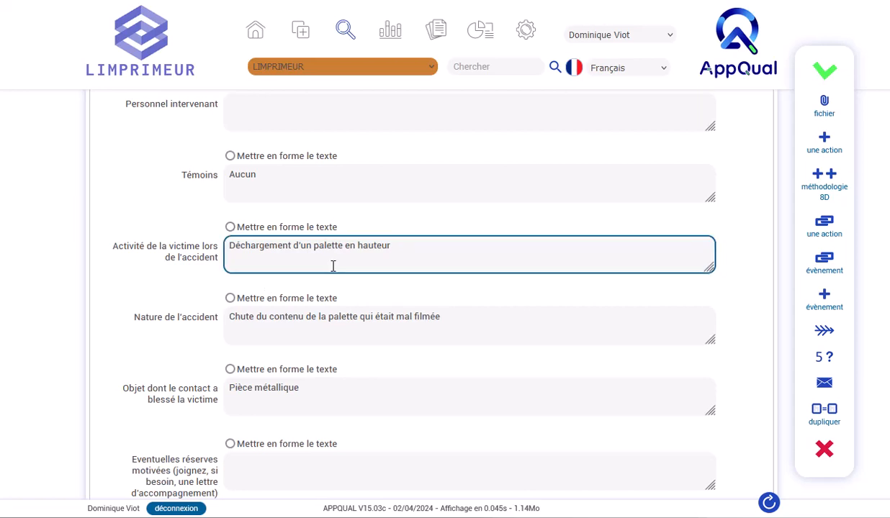
scroll(333, 267, "down", 1)
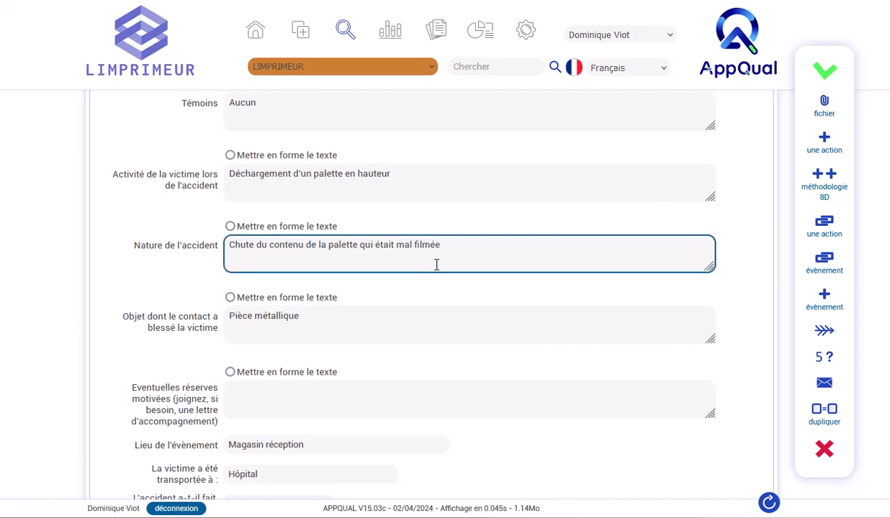
scroll(435, 264, "down", 1)
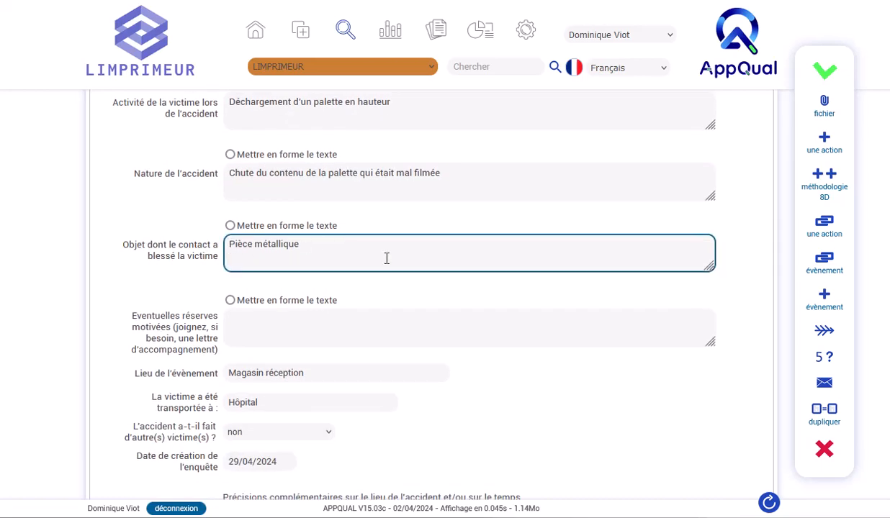
scroll(387, 259, "down", 2)
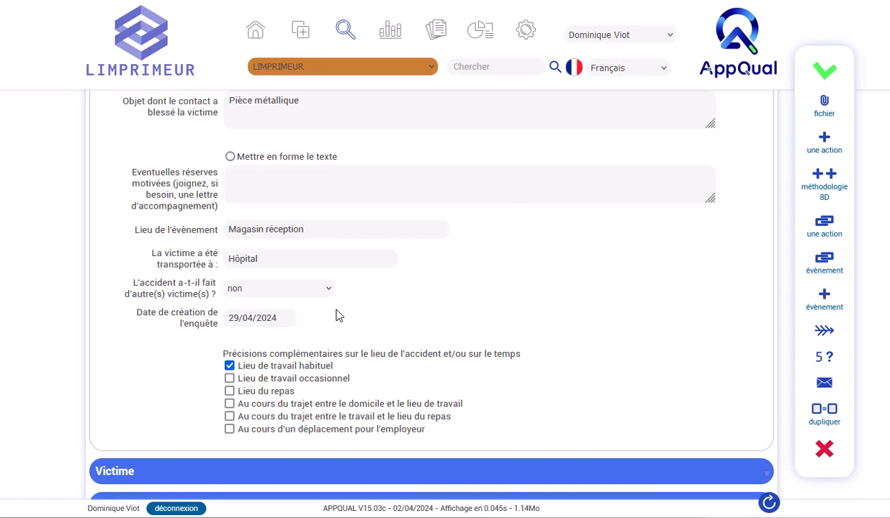
Expand the Victime section and review the victim's details, days off work, injury table with body diagram, and Arrêt options.
scroll(482, 291, "down", 3)
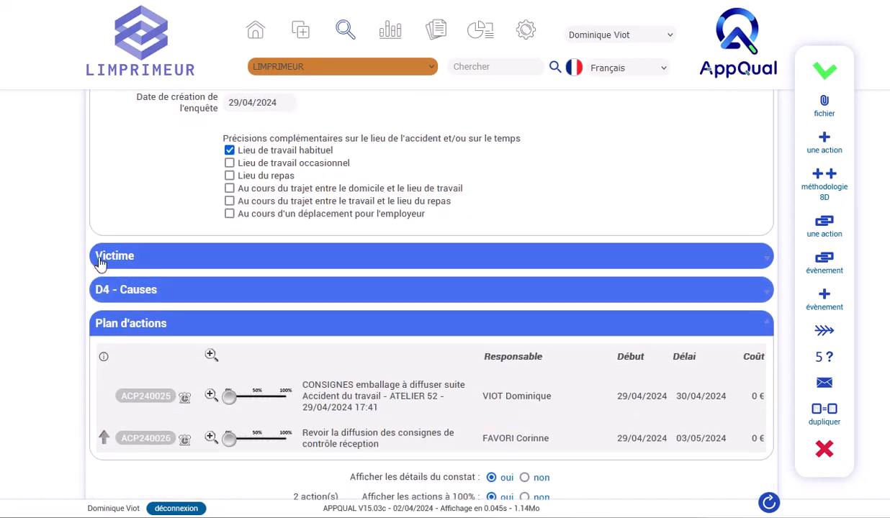
left_click(103, 258)
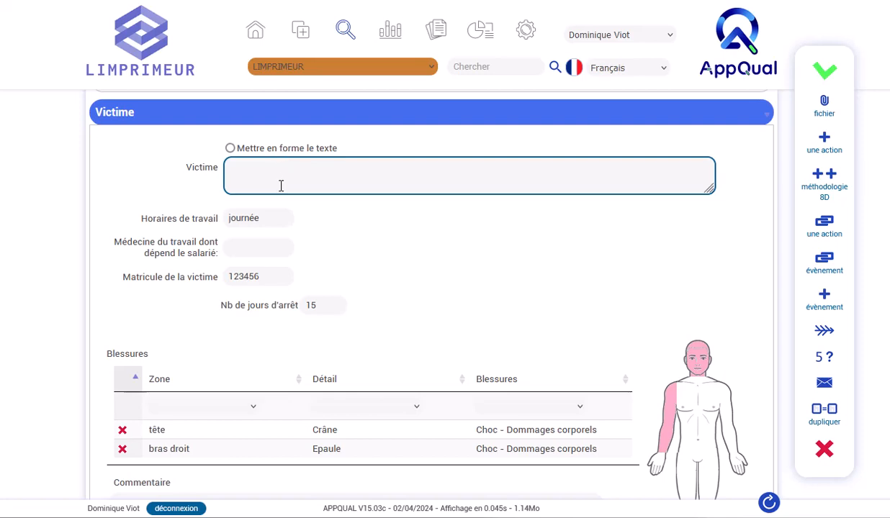
left_click(266, 276)
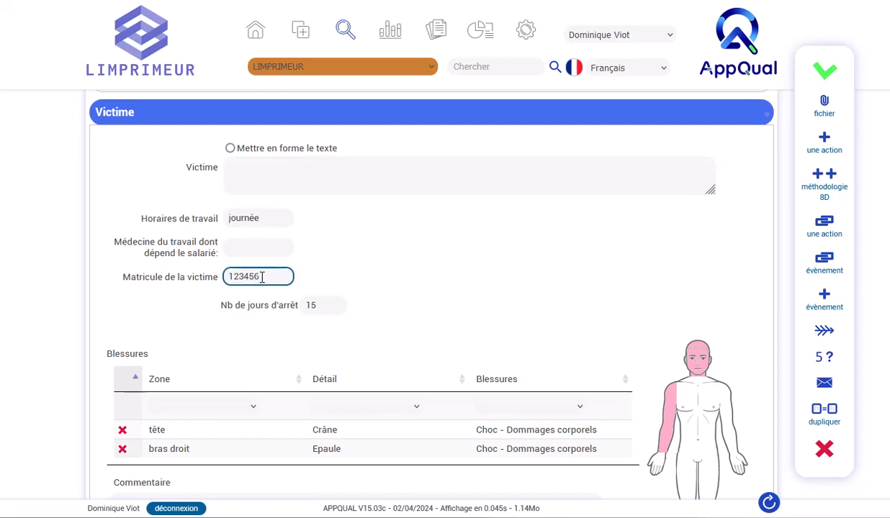
double_click(268, 277)
scroll(414, 238, "down", 1)
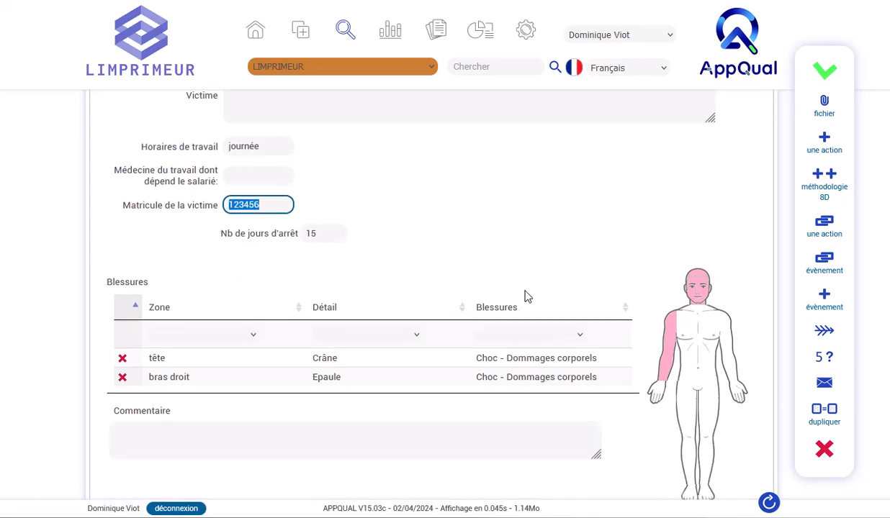
left_click(252, 292)
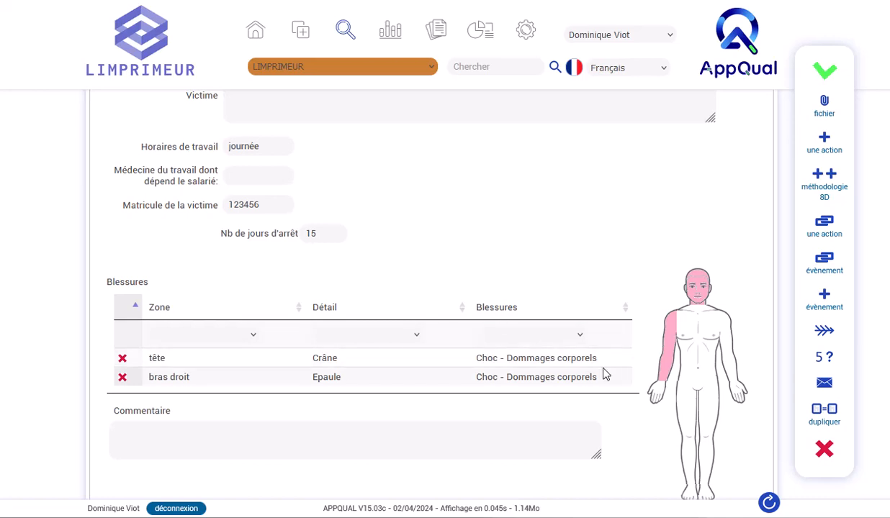
scroll(604, 358, "down", 1)
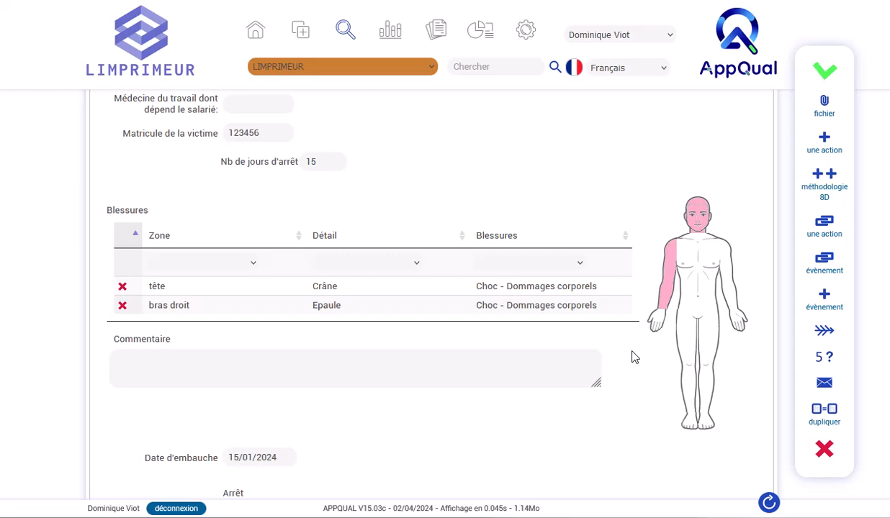
scroll(631, 352, "down", 1)
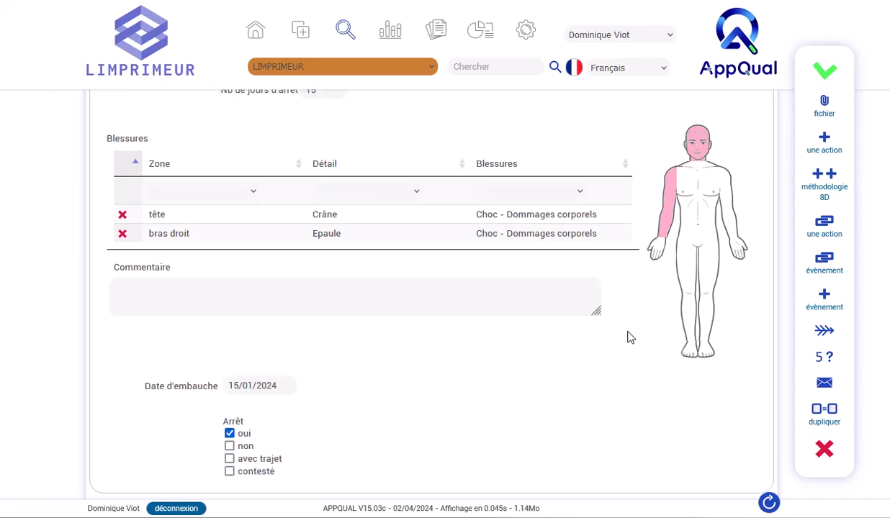
scroll(627, 338, "down", 1)
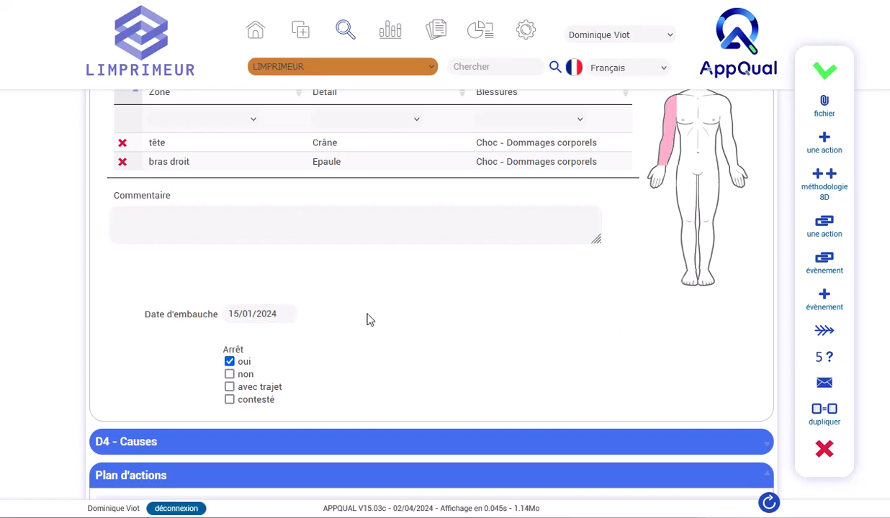
Expand the D4 - Causes section and review the 5 pourquoi form's instructions and participants.
scroll(408, 308, "down", 2)
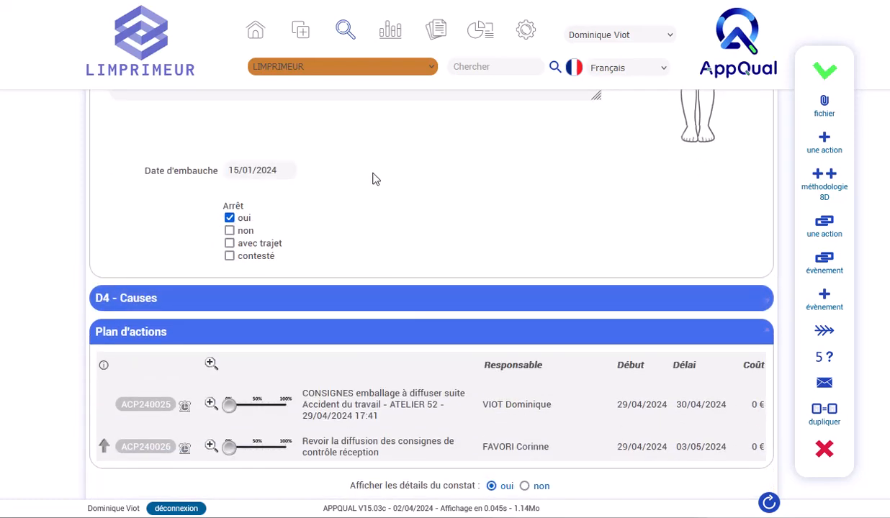
left_click(151, 303)
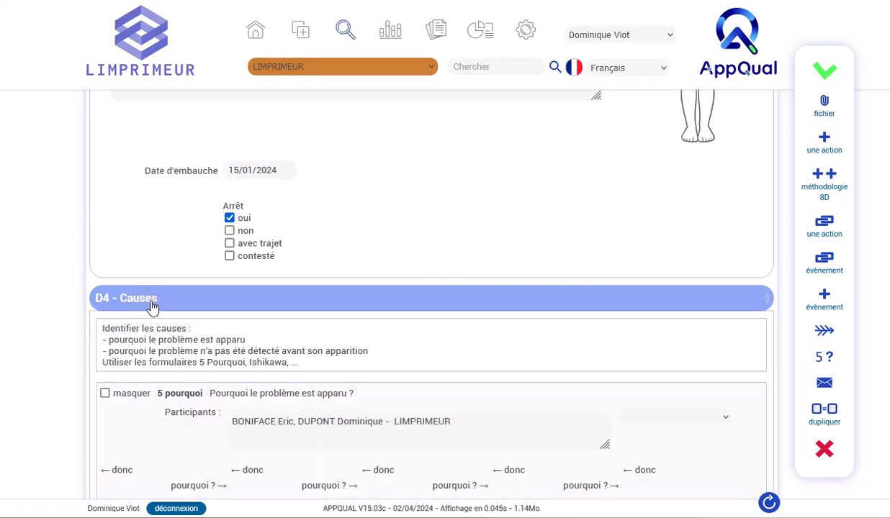
scroll(695, 225, "down", 1)
scroll(691, 226, "down", 1)
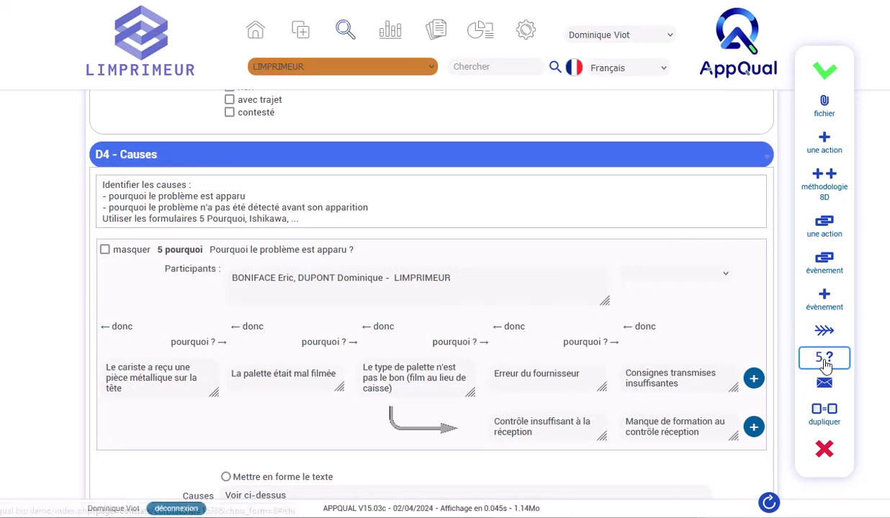
left_click(442, 285)
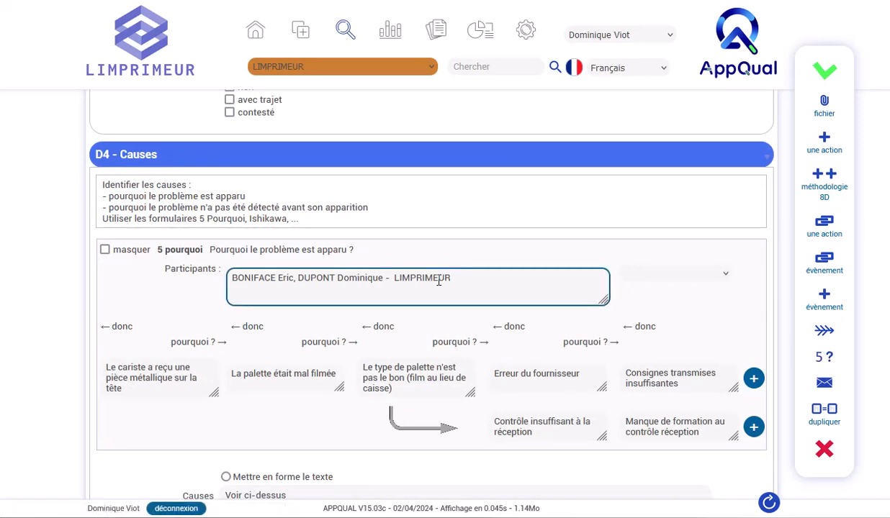
scroll(439, 281, "down", 1)
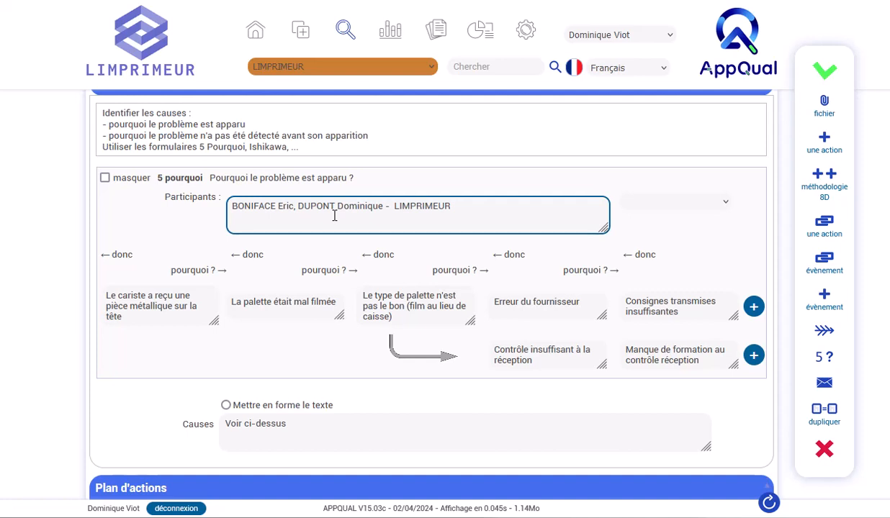
scroll(329, 214, "down", 1)
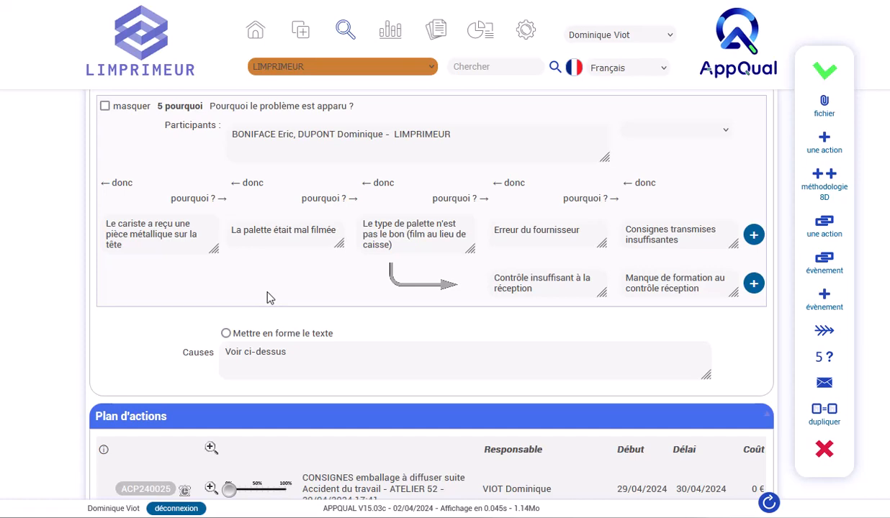
Go through the 5 pourquoi chain from the initial accident fact to the final causes on both branches.
left_click(177, 226)
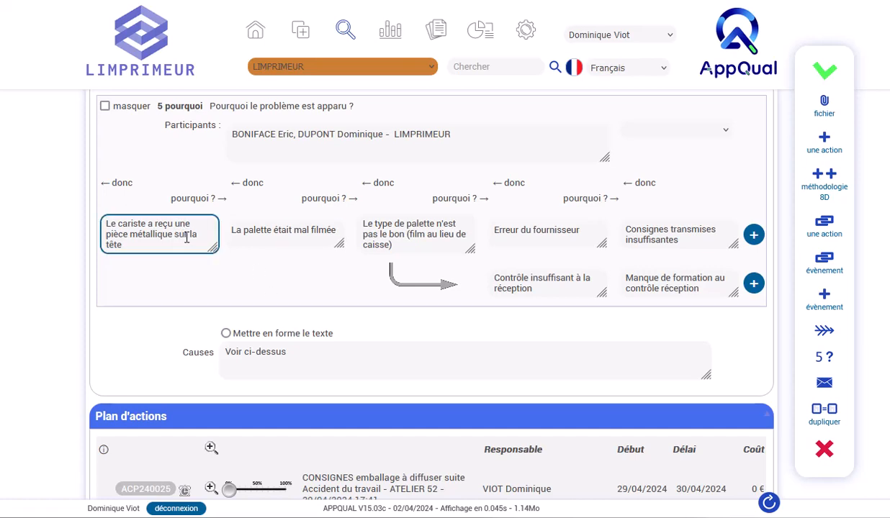
left_click(336, 230)
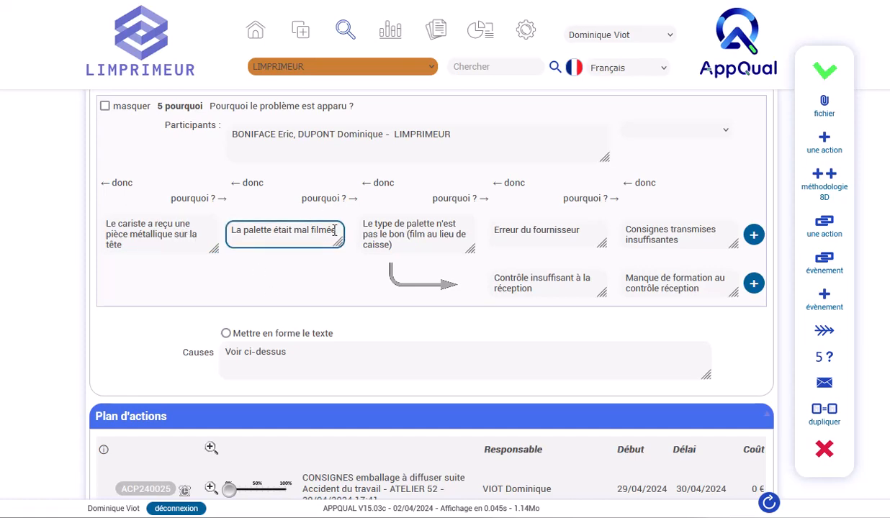
left_click(440, 240)
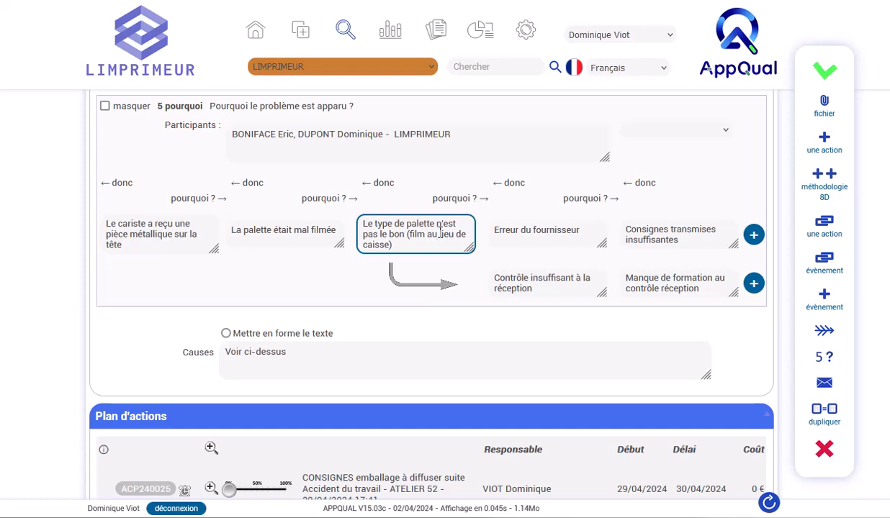
left_click(561, 234)
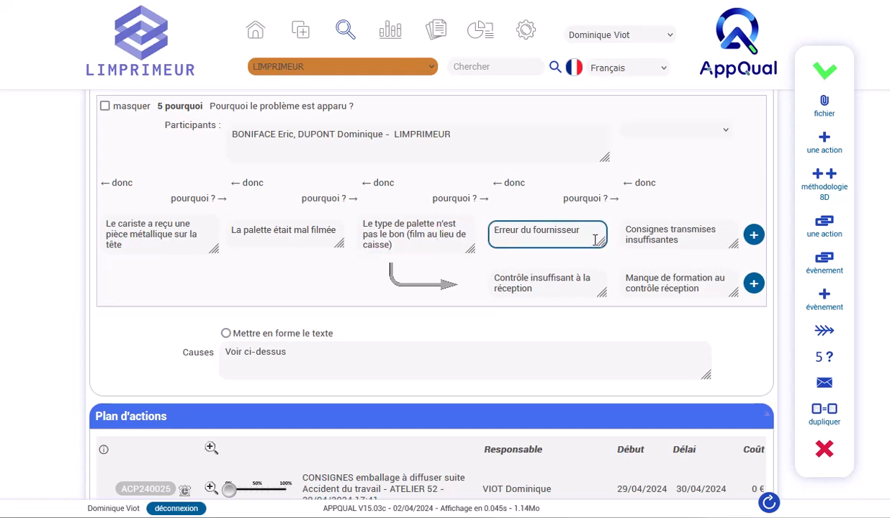
left_click(587, 226)
left_click(585, 232)
left_click(580, 306)
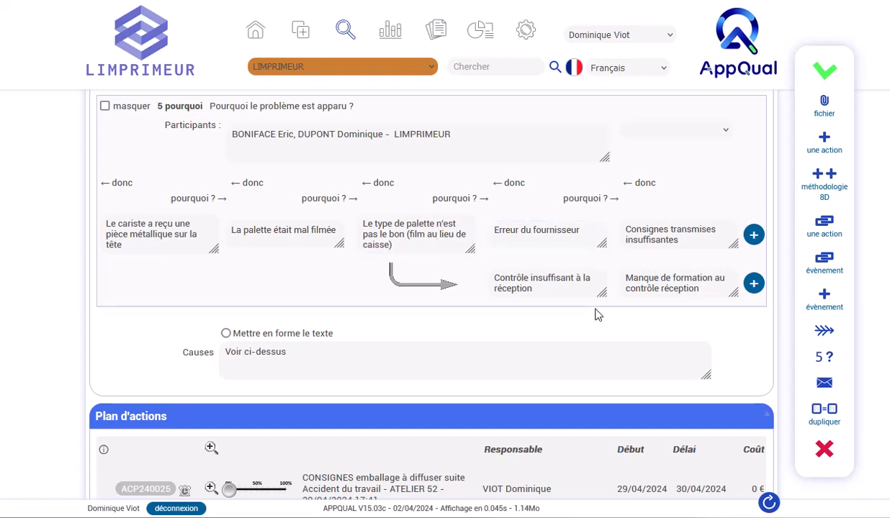
left_click(579, 282)
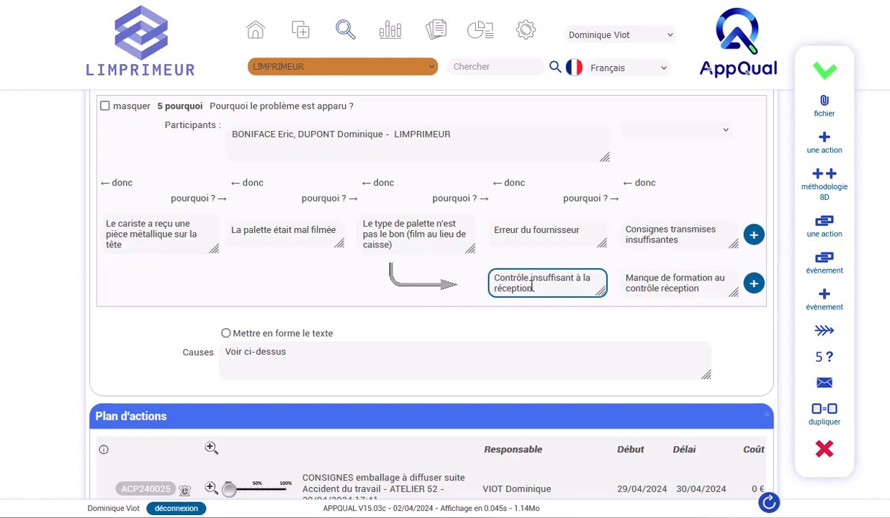
left_click(569, 235)
left_click(672, 234)
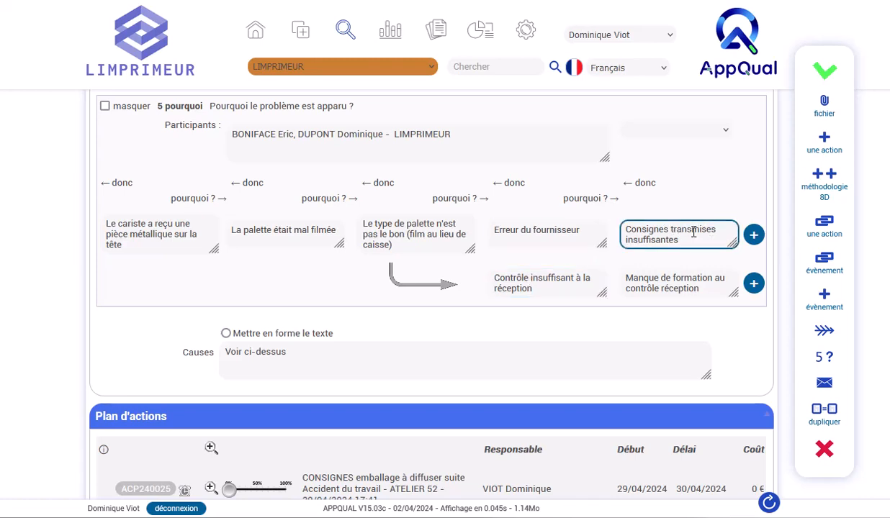
left_click(710, 283)
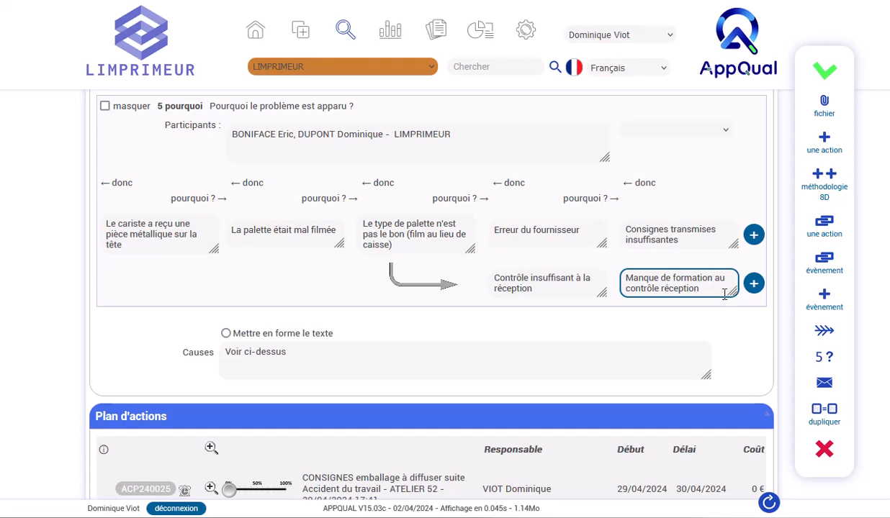
Review the Causes summary and the Plan d'actions entries with their descriptions, responsible persons and dates.
scroll(580, 227, "down", 1)
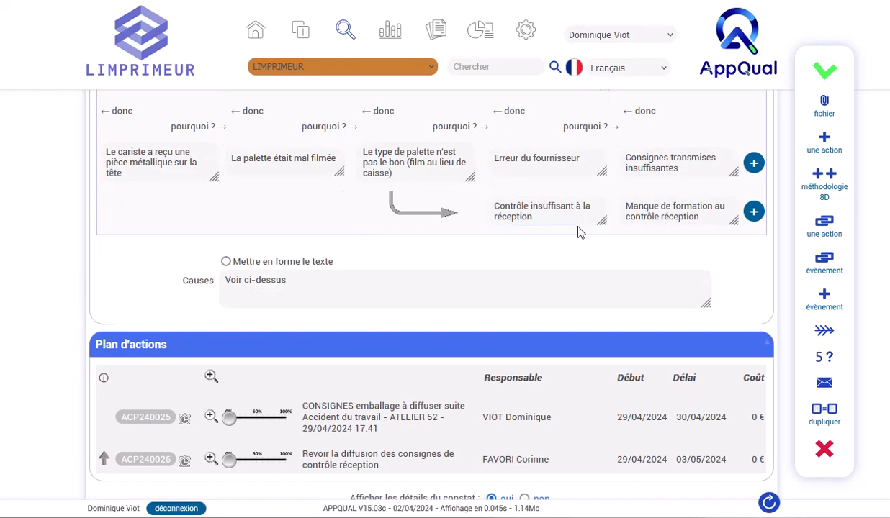
left_click(578, 225)
scroll(573, 224, "down", 2)
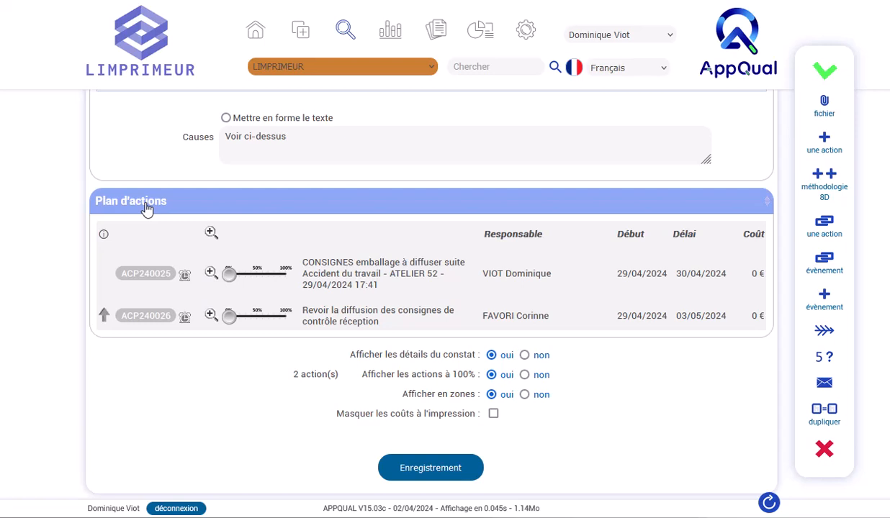
scroll(146, 208, "up", 2)
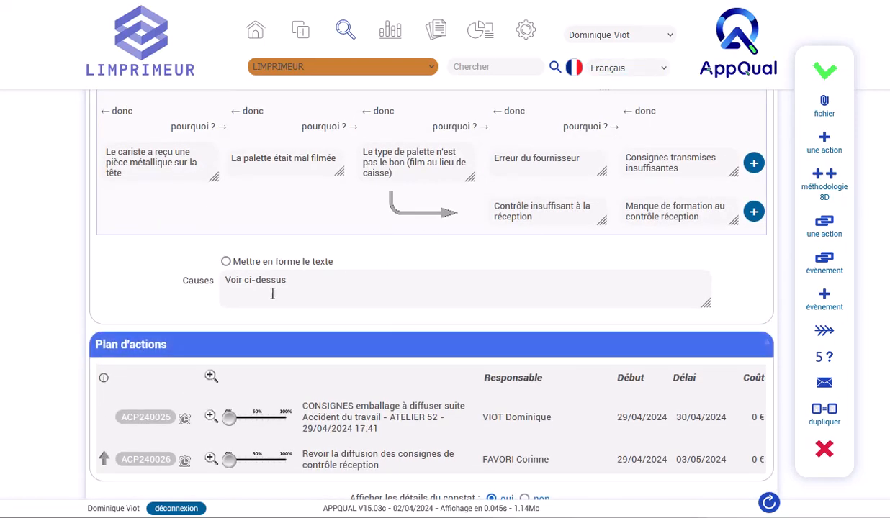
scroll(123, 274, "down", 1)
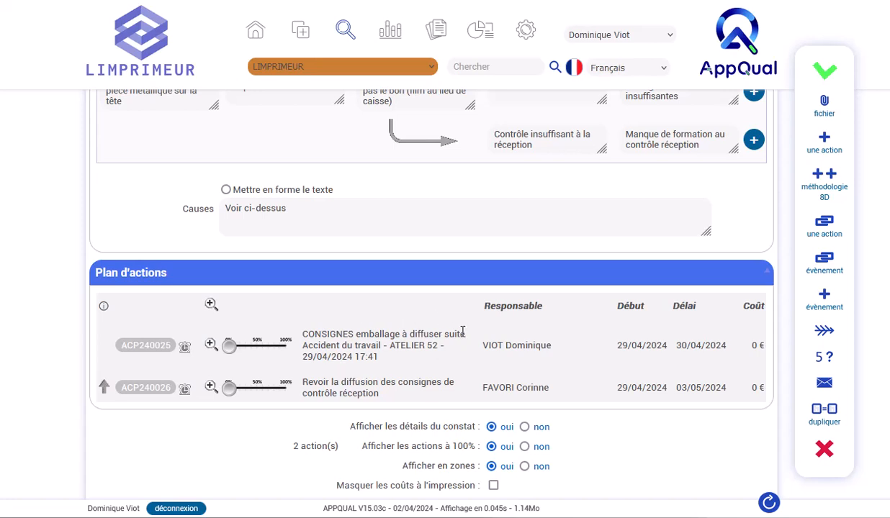
scroll(446, 328, "down", 1)
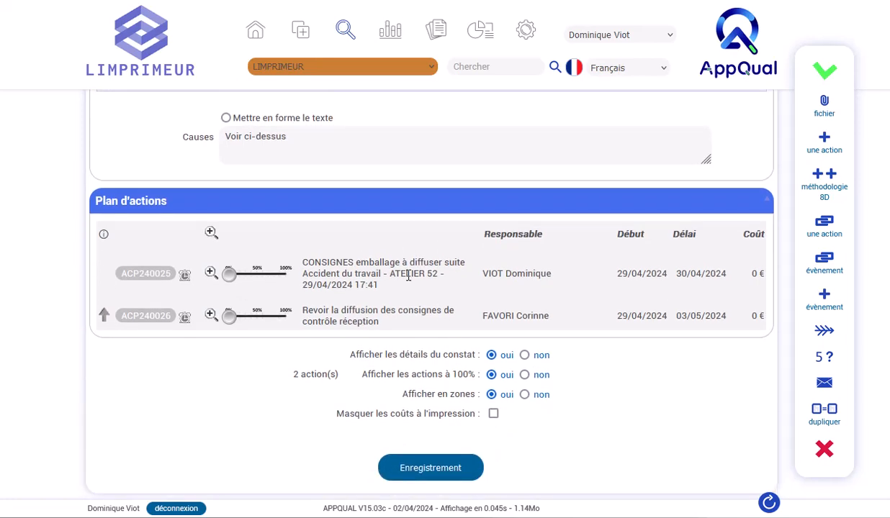
scroll(392, 263, "down", 1)
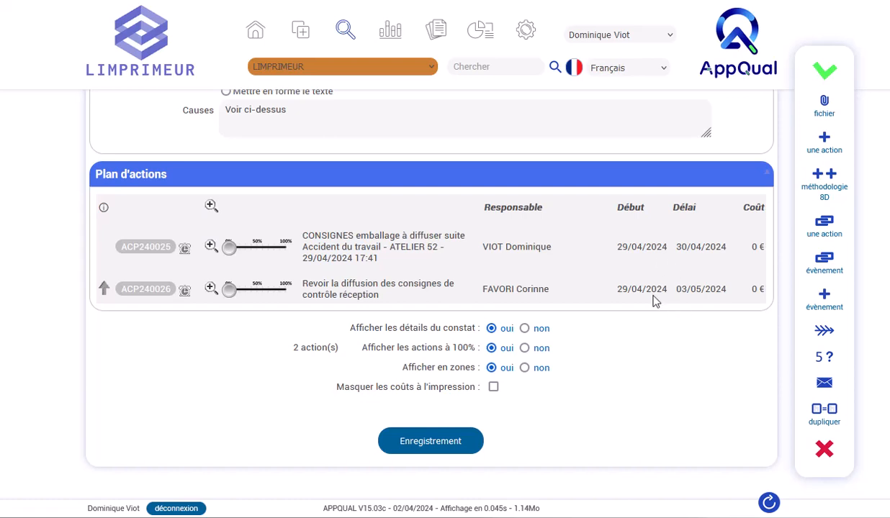
scroll(661, 288, "up", 1)
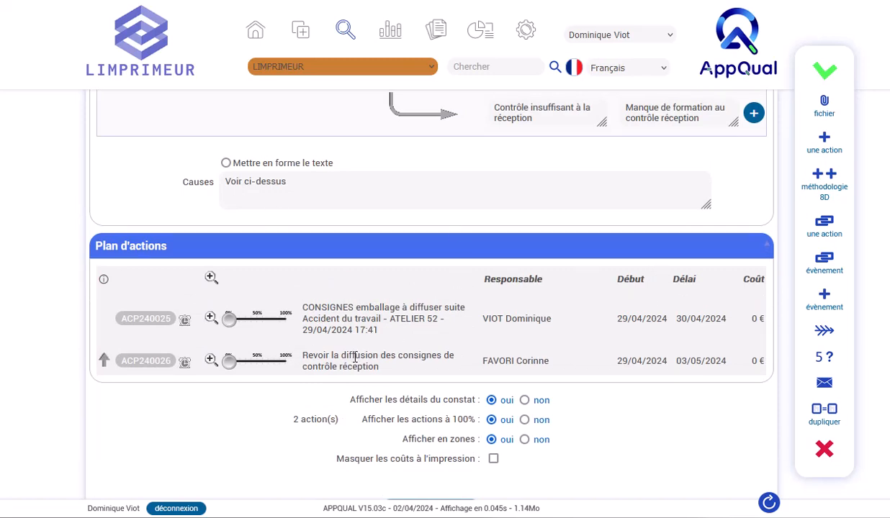
Open the indicators for constats and load the saved search "Accidents du travail par année".
mouse_move(389, 30)
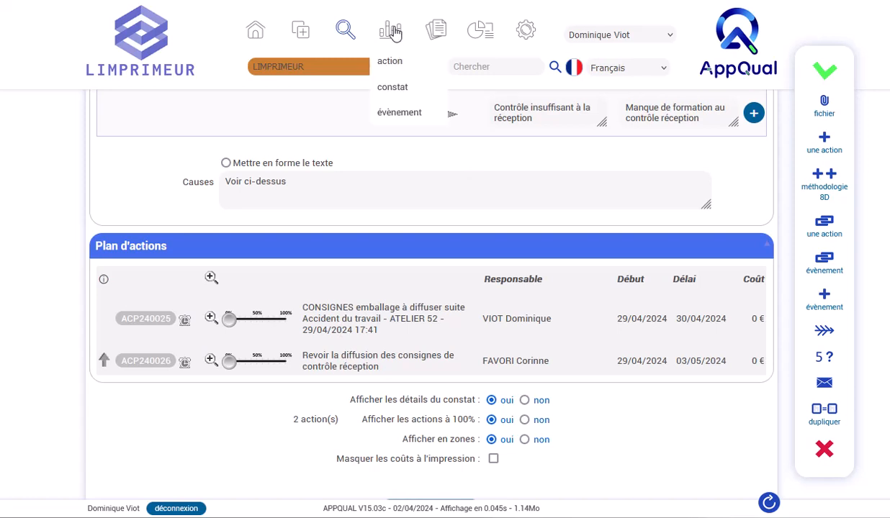
left_click(397, 87)
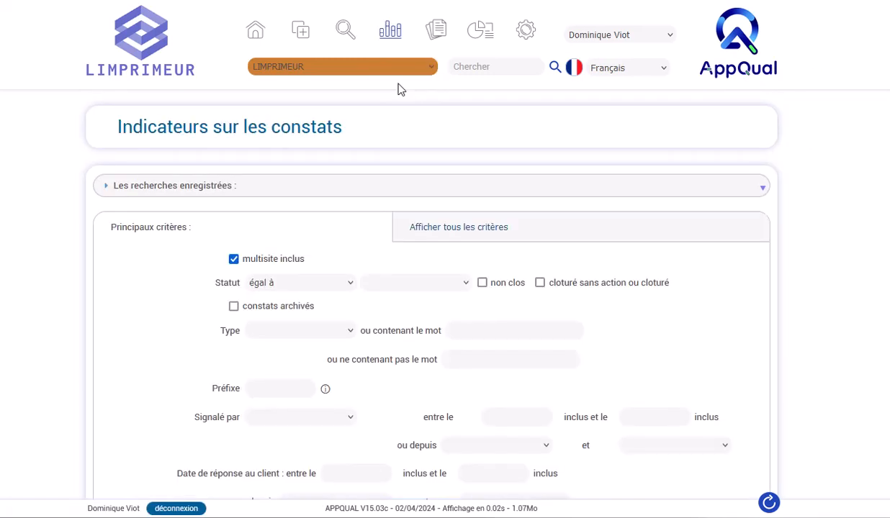
left_click(216, 189)
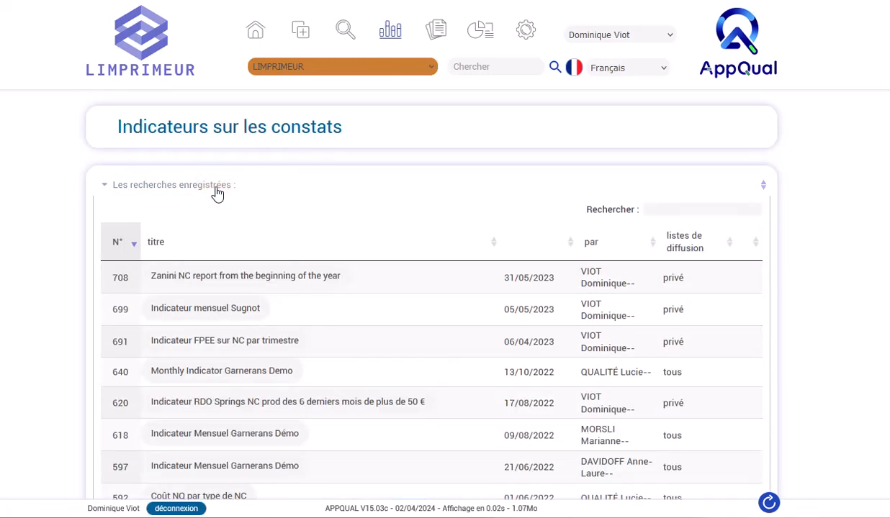
scroll(300, 280, "down", 5)
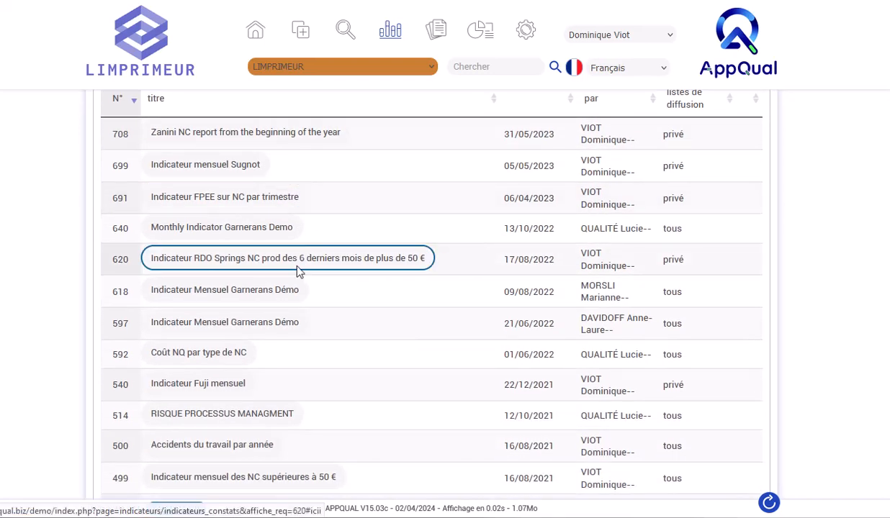
scroll(309, 262, "down", 1)
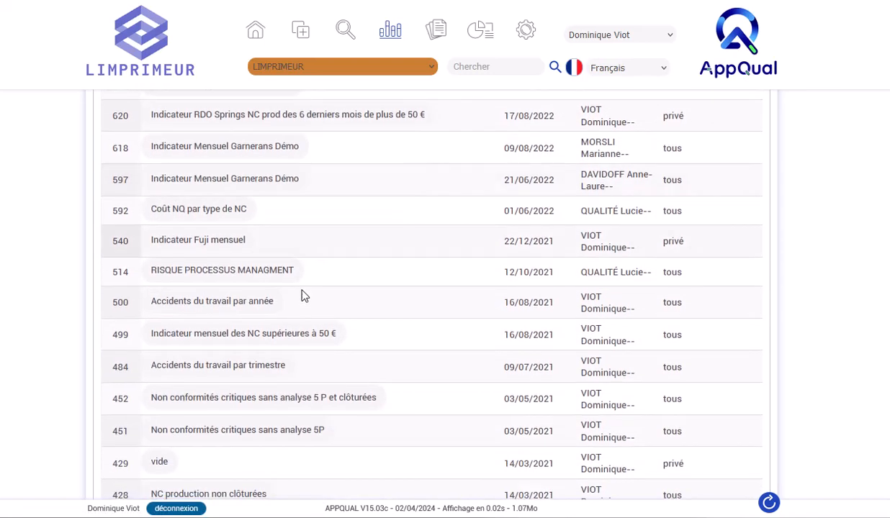
left_click(225, 306)
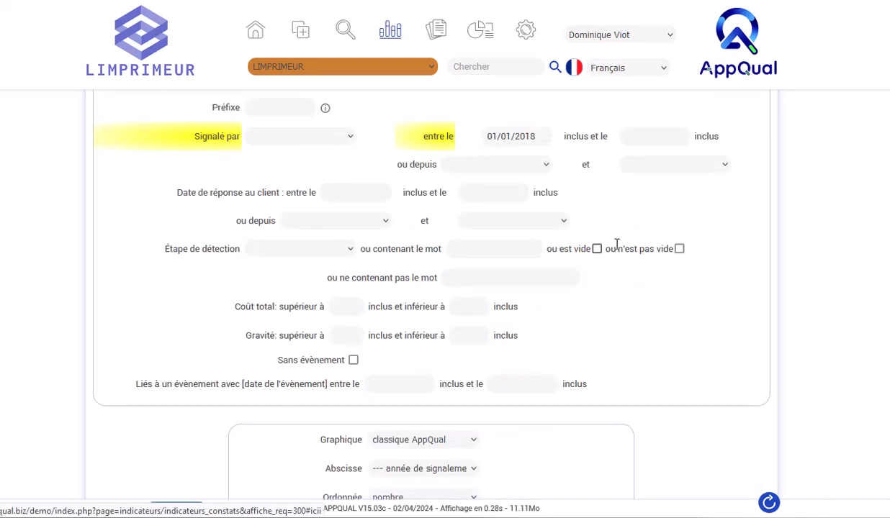
Examine the chart of work accidents per reporting year and the list of matching records below it.
scroll(746, 238, "down", 2)
scroll(746, 239, "down", 6)
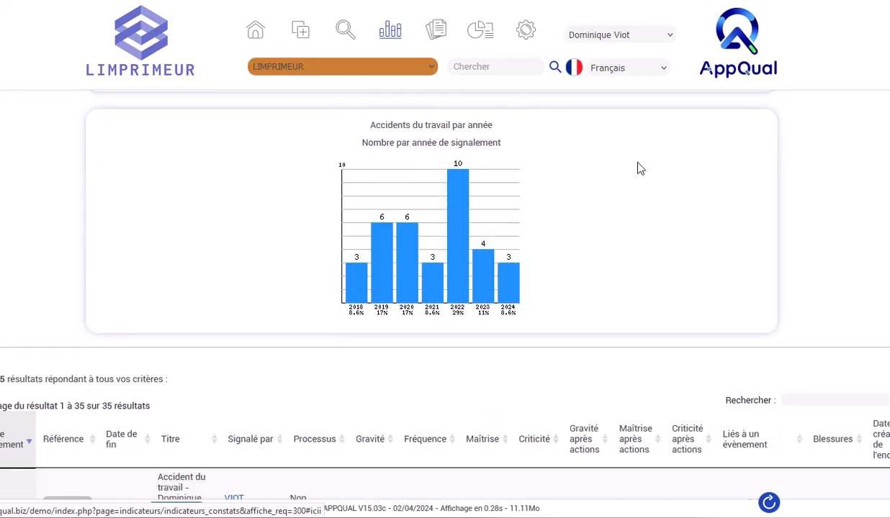
scroll(606, 252, "down", 1)
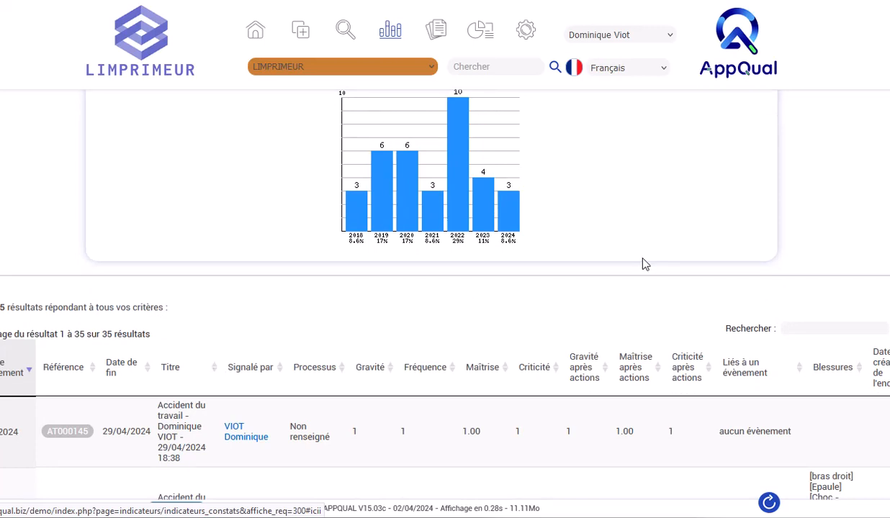
scroll(591, 238, "up", 1)
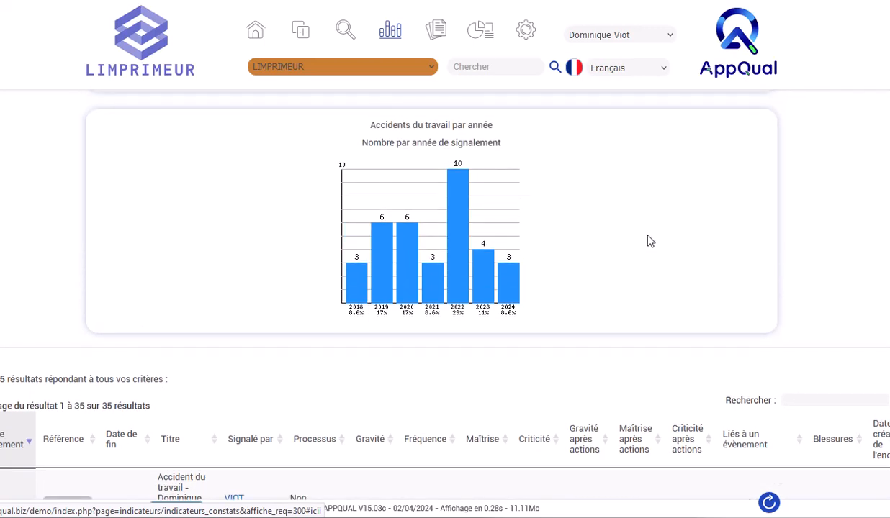